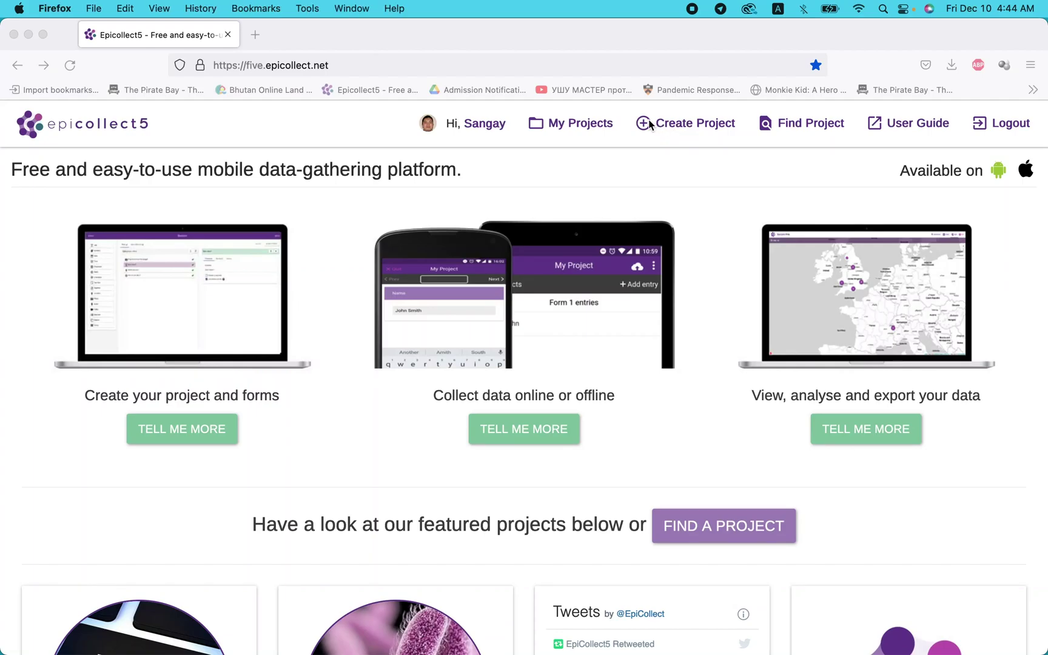
Start a new project named mydailyrecord, described as 'My Daily Work Schedule'.
click(664, 125)
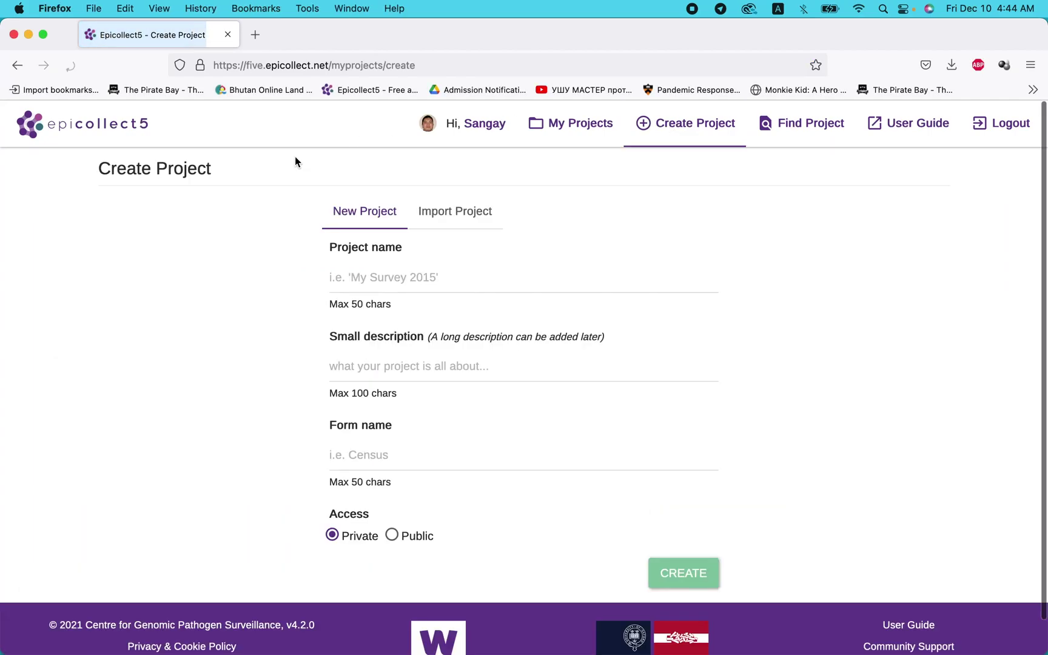
click(387, 278)
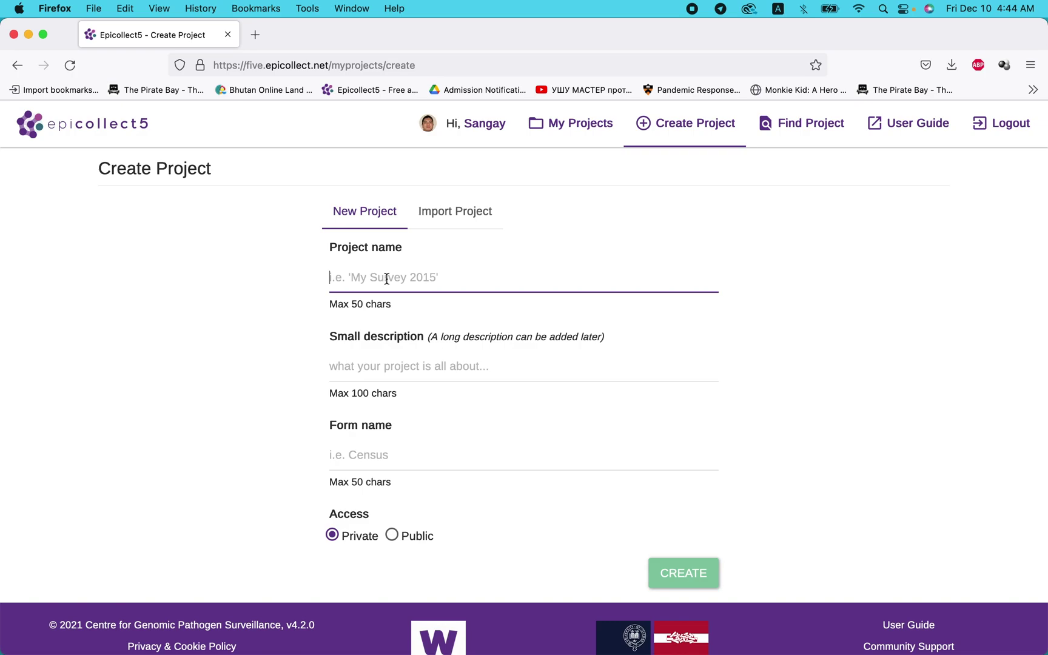
text(myda)
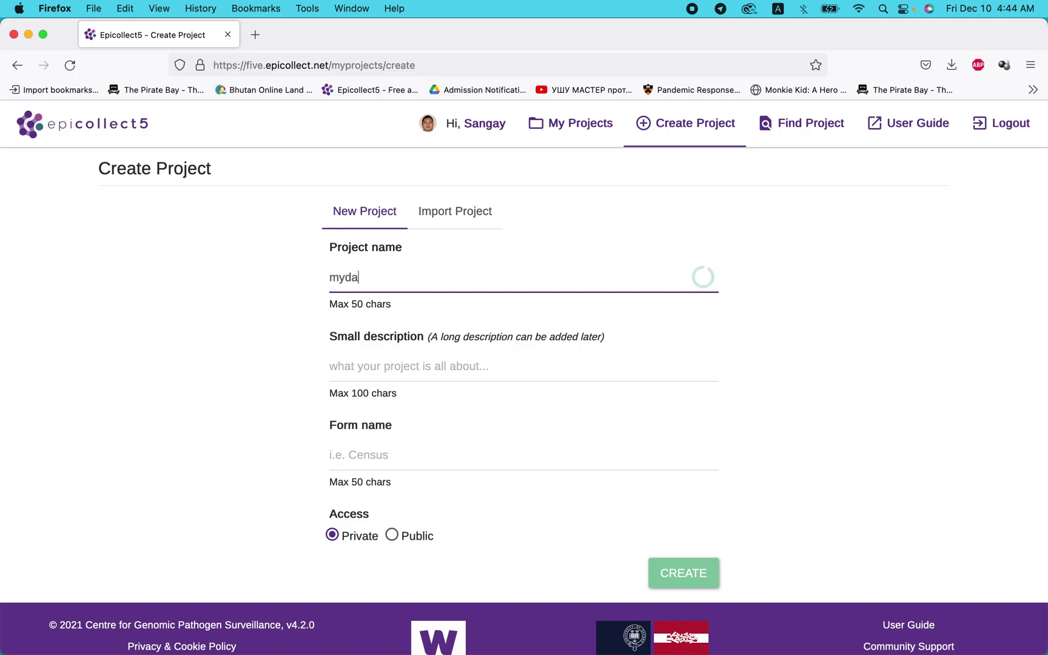
text(ilyrecord)
click(368, 365)
text(It)
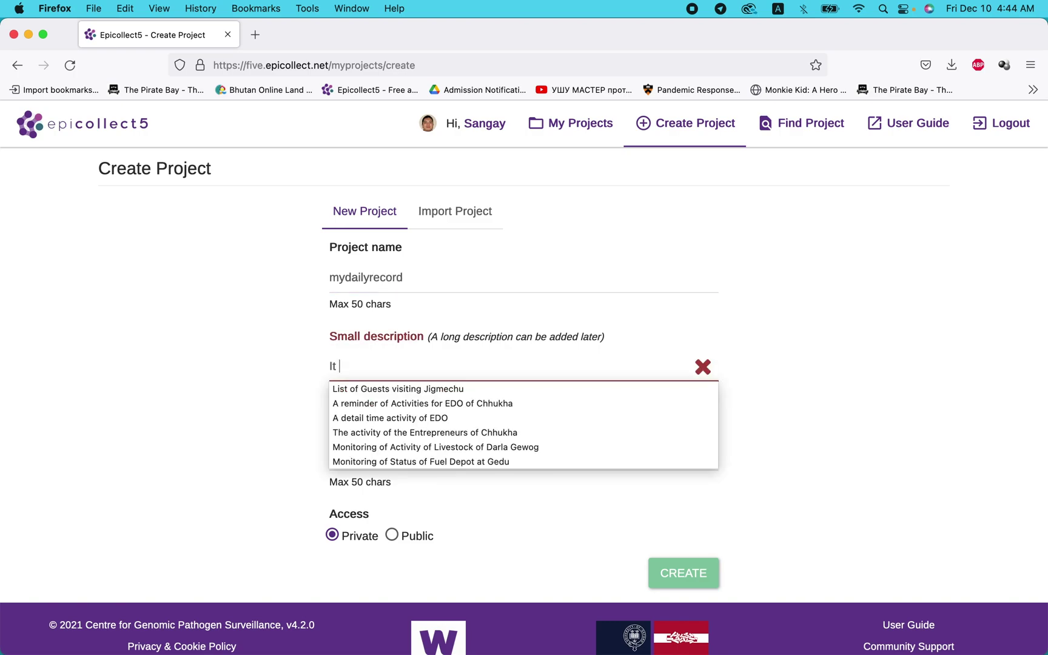
key(BackSpace)
key(BackSpace)
text(M)
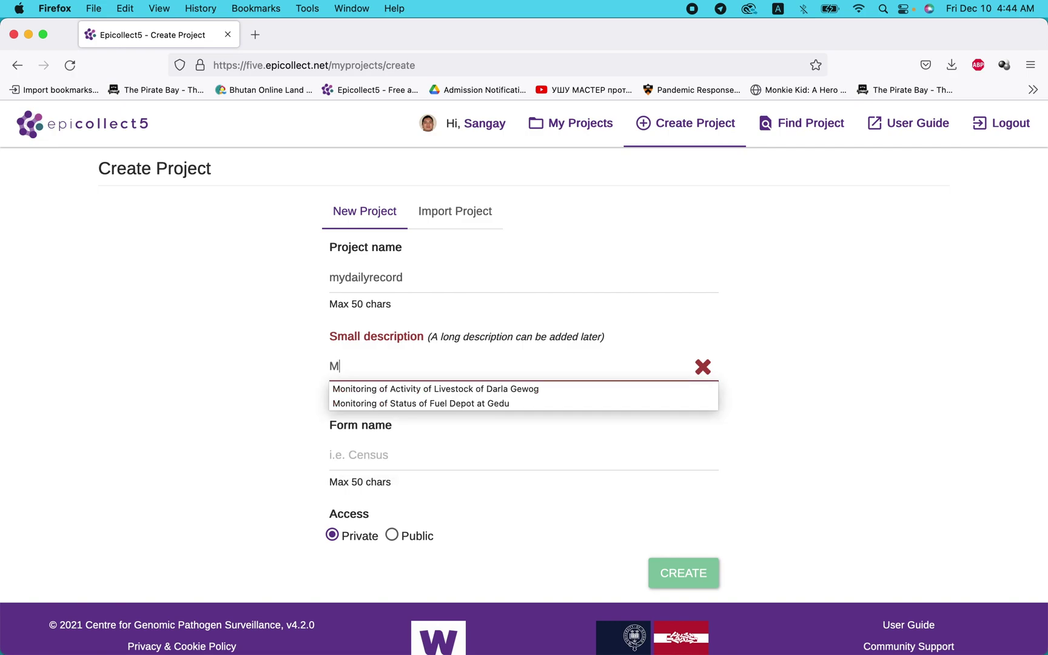
text(y Daily Wor)
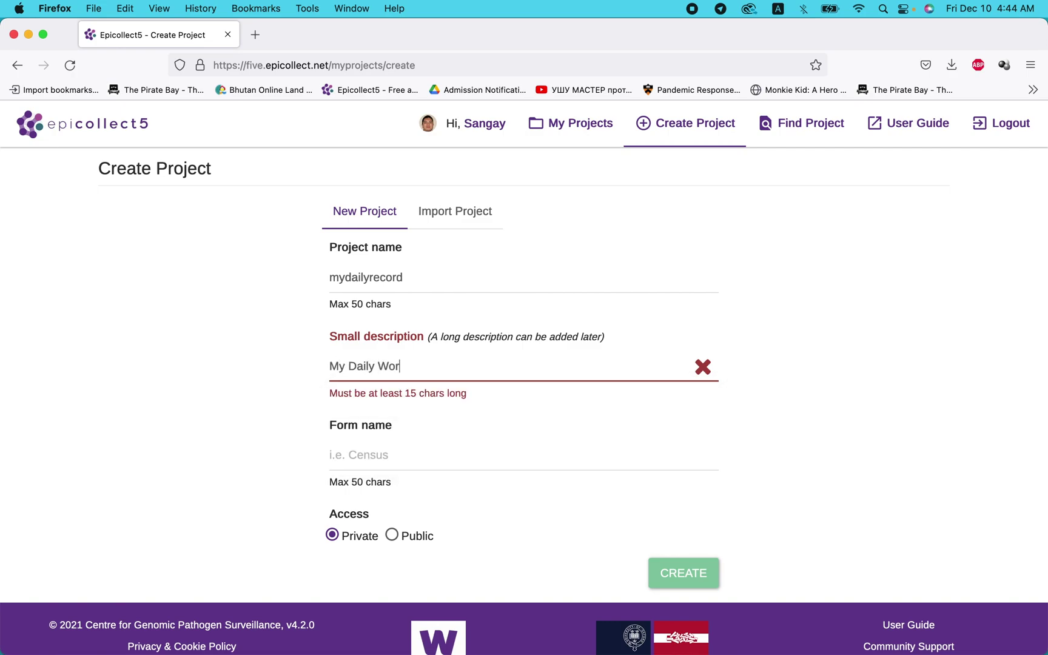
text(k re)
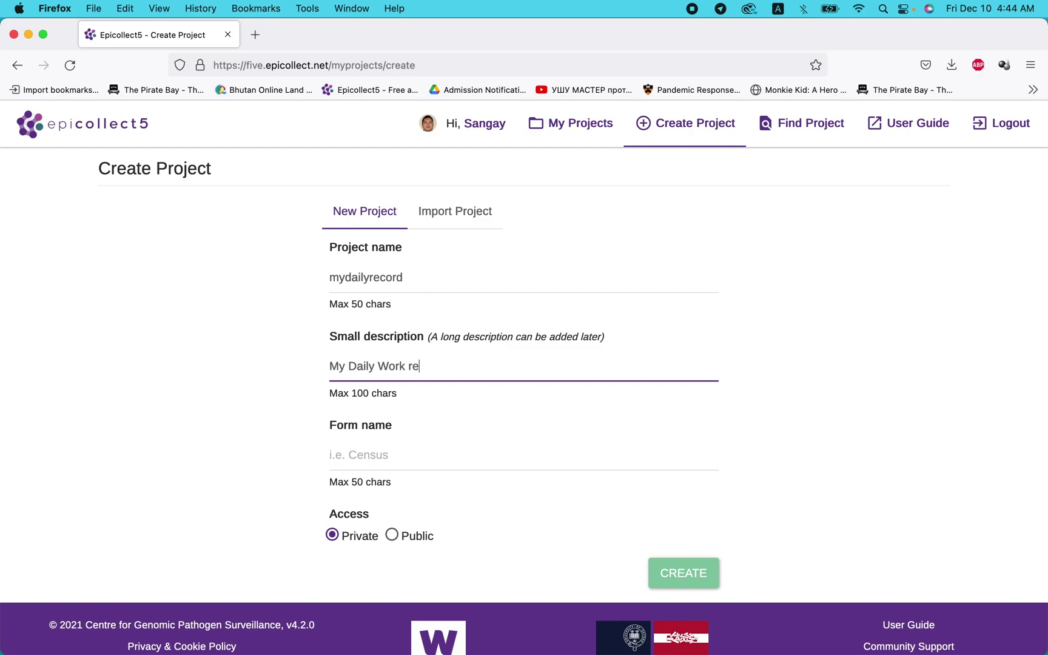
key(BackSpace)
key(BackSpace)
text(Sch)
Name the form Mydaily, set access to Public, and create the project.
click(361, 457)
text(Mydaily)
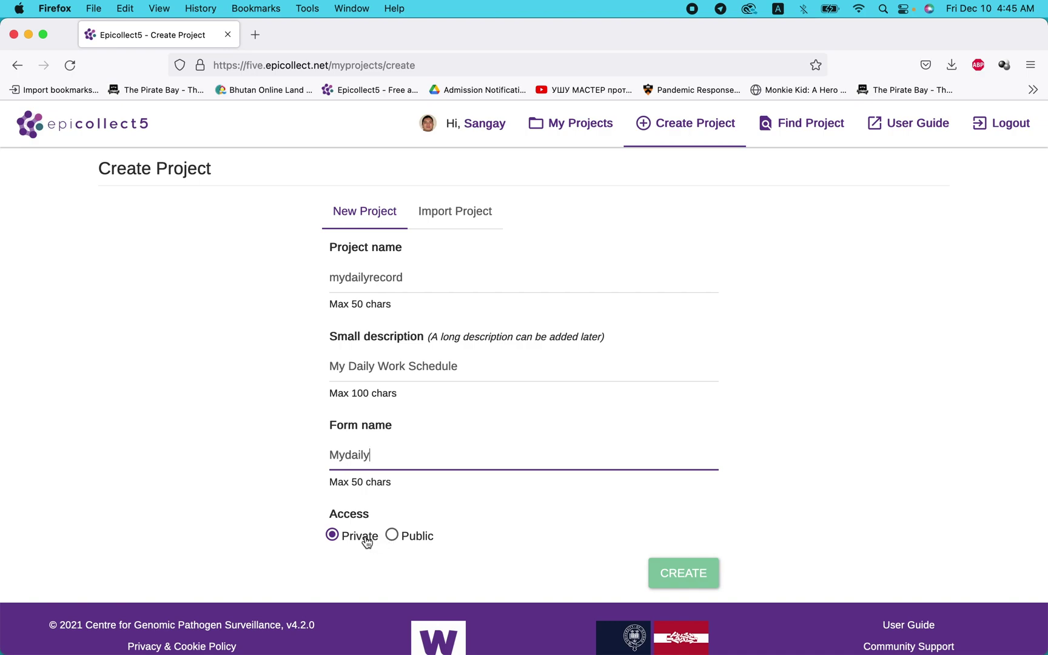
click(394, 537)
click(337, 540)
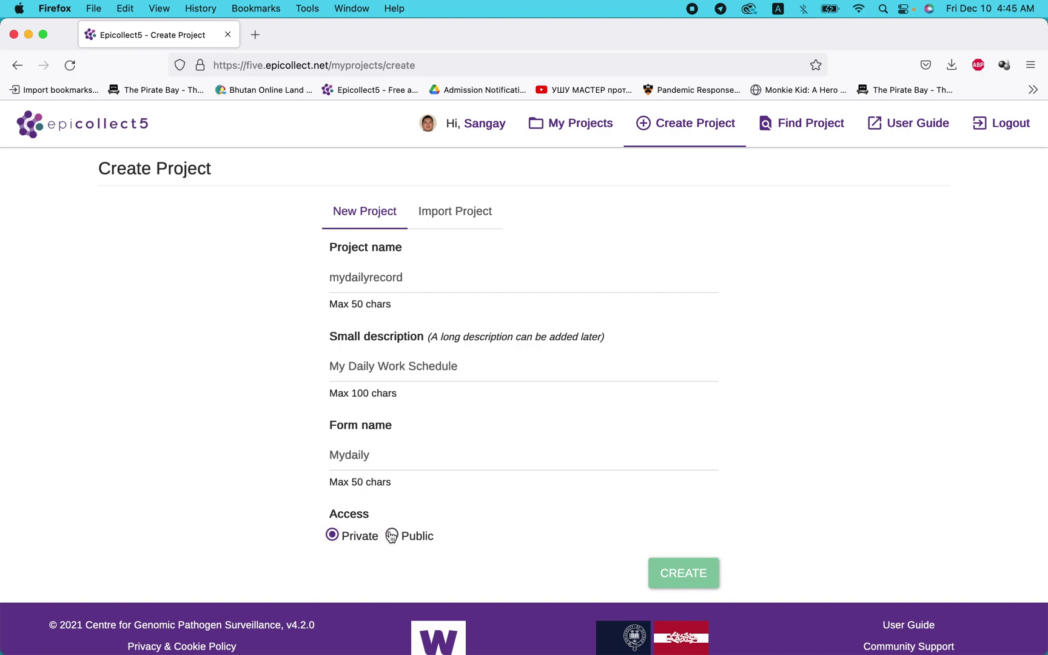
click(392, 537)
click(681, 575)
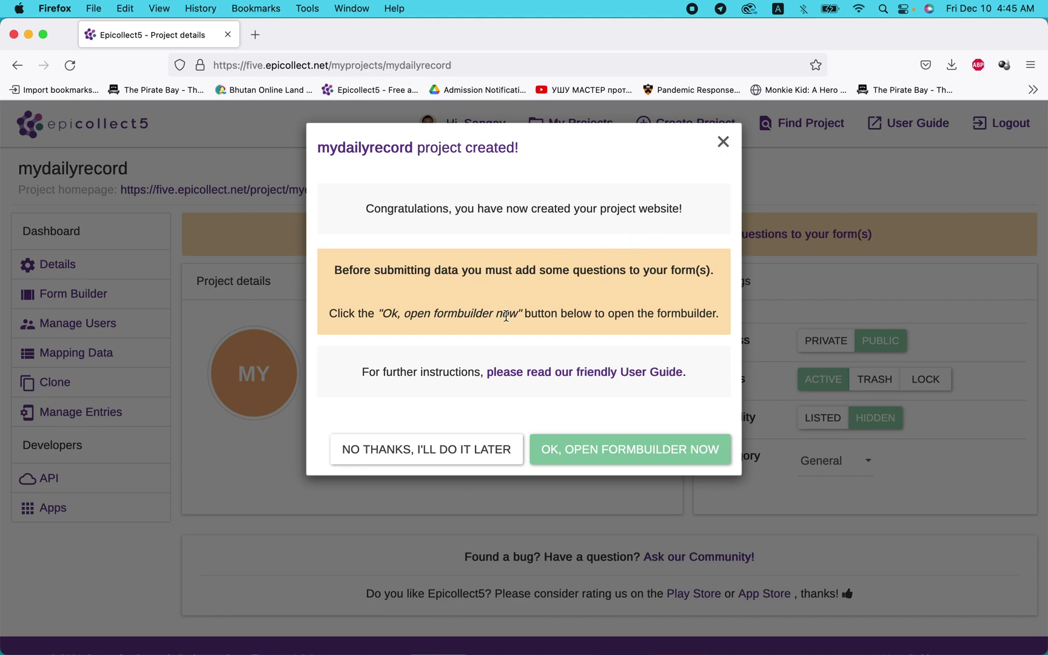
Choose 'OK, open formbuilder now' in the project-created dialog.
click(581, 450)
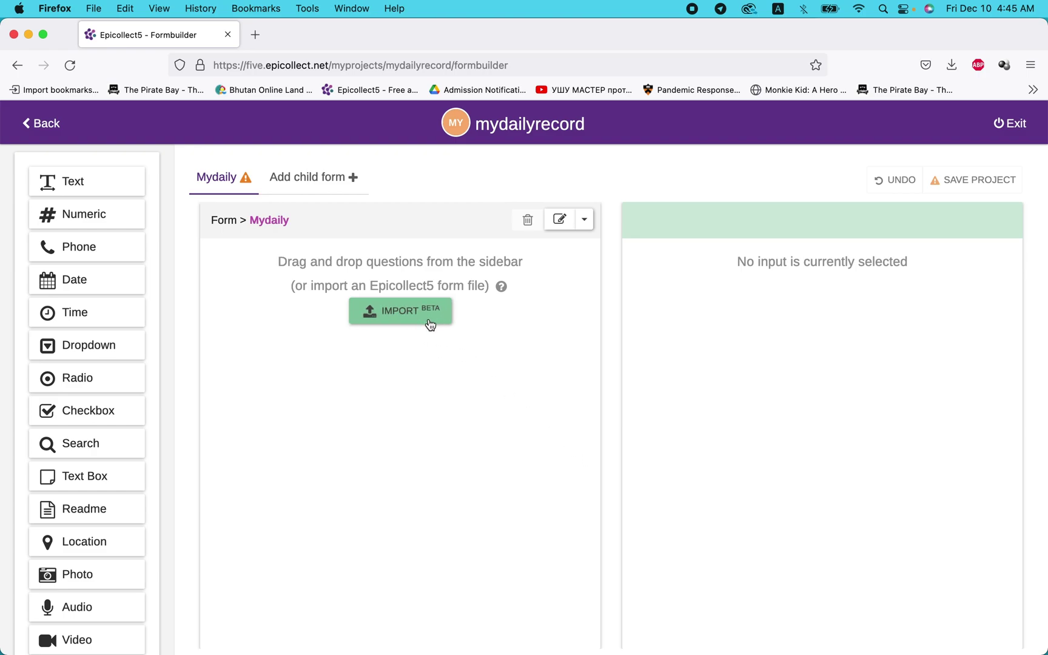
drag(73, 181, 305, 331)
drag(70, 219, 335, 366)
drag(79, 246, 289, 380)
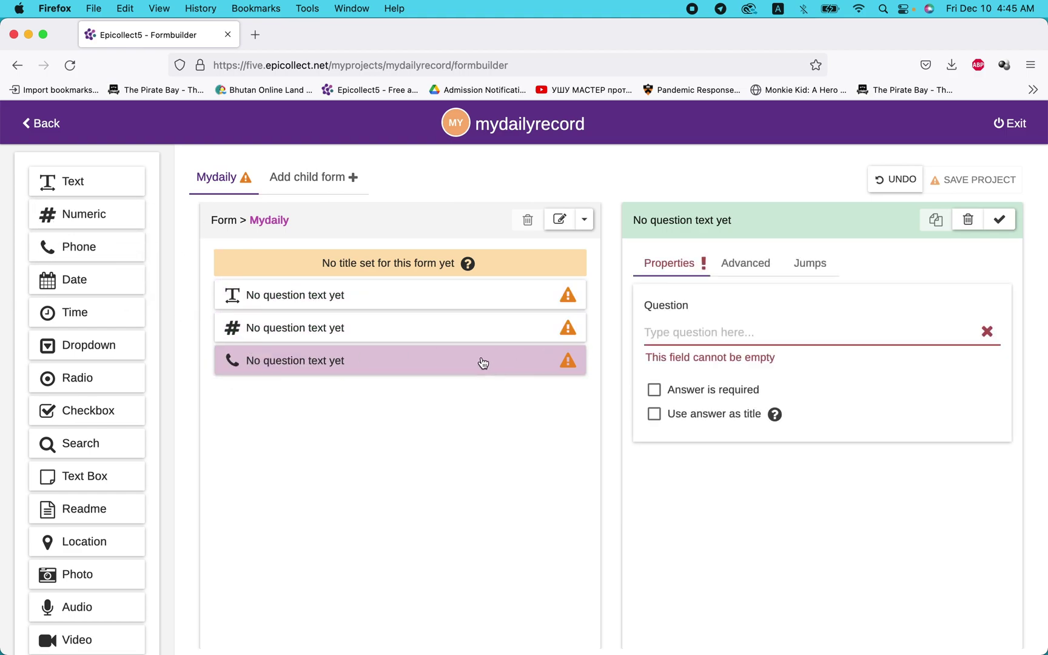
click(969, 219)
click(484, 333)
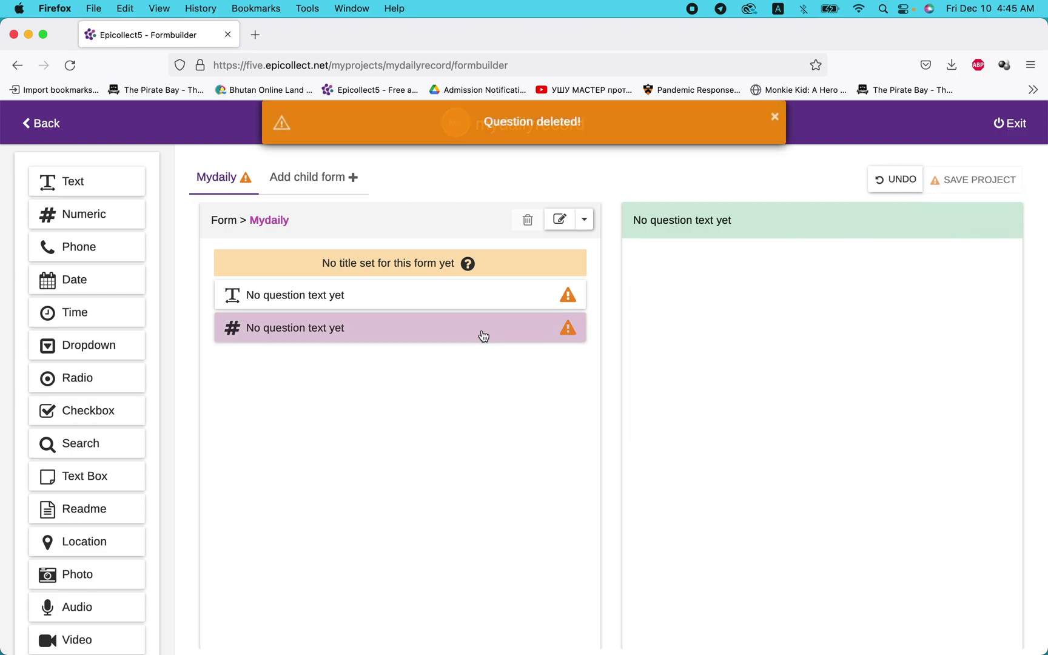
click(969, 220)
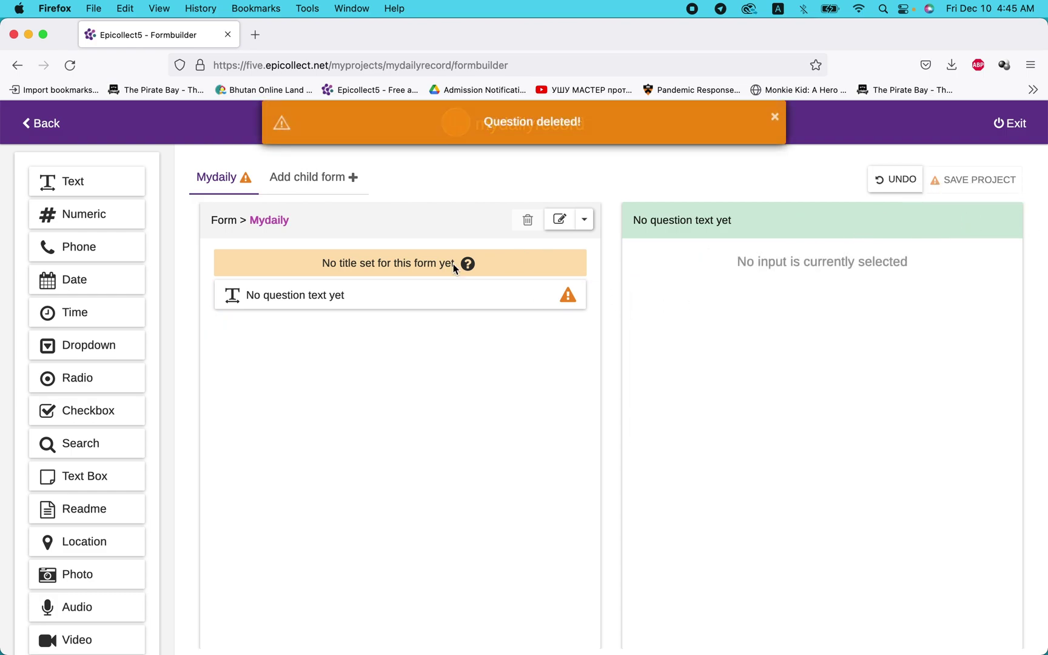
click(428, 298)
click(969, 219)
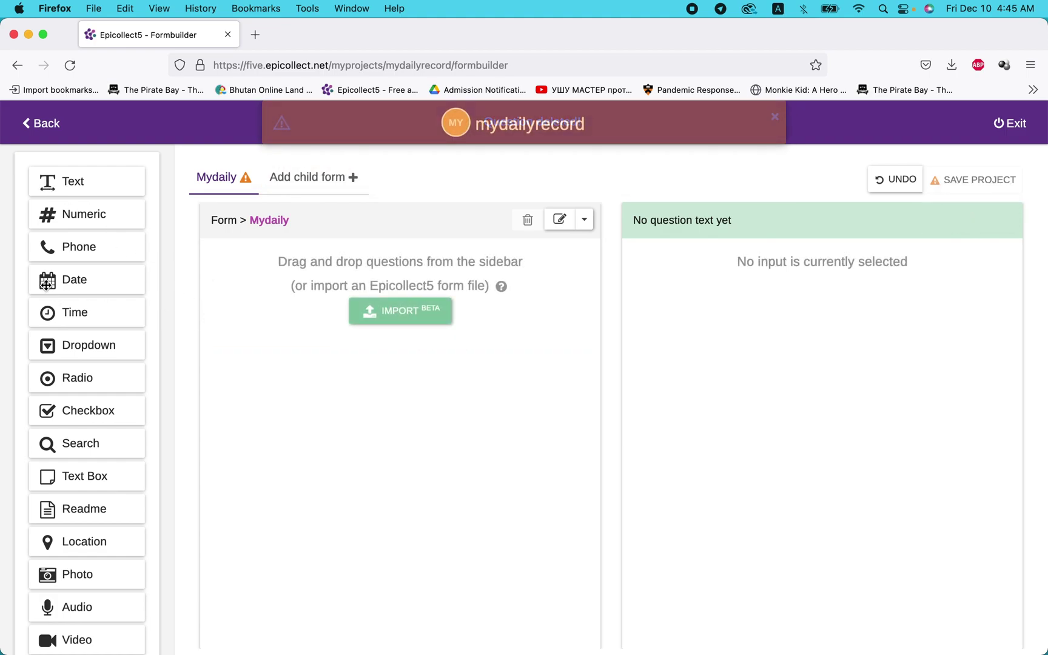
Add a Date question labelled 'Date' to Mydaily and validate it.
drag(48, 284, 333, 309)
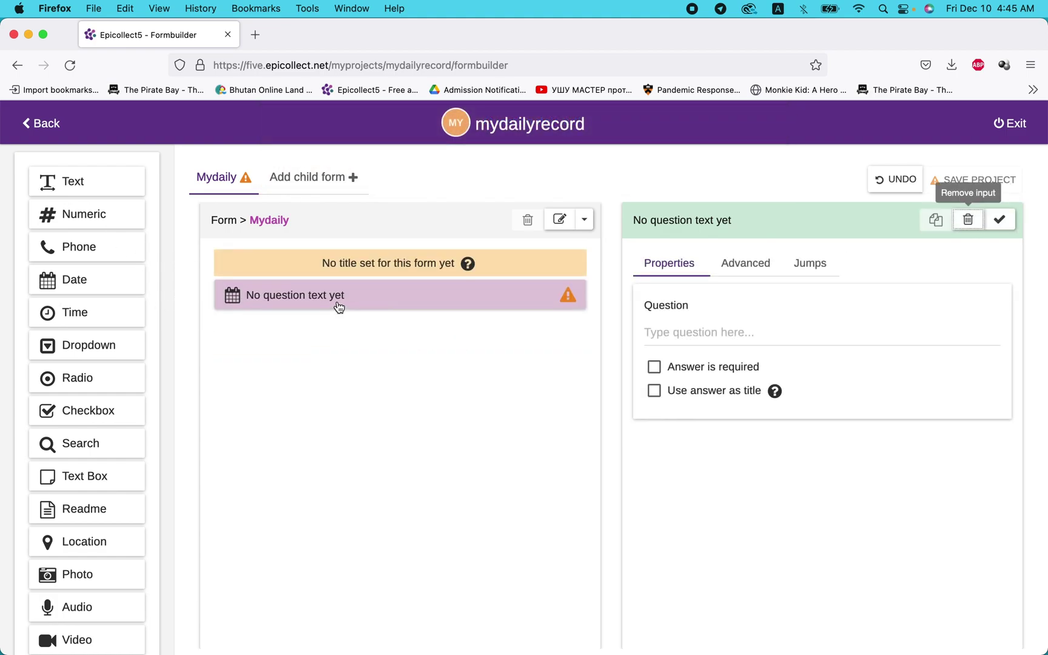
click(719, 333)
text(Date)
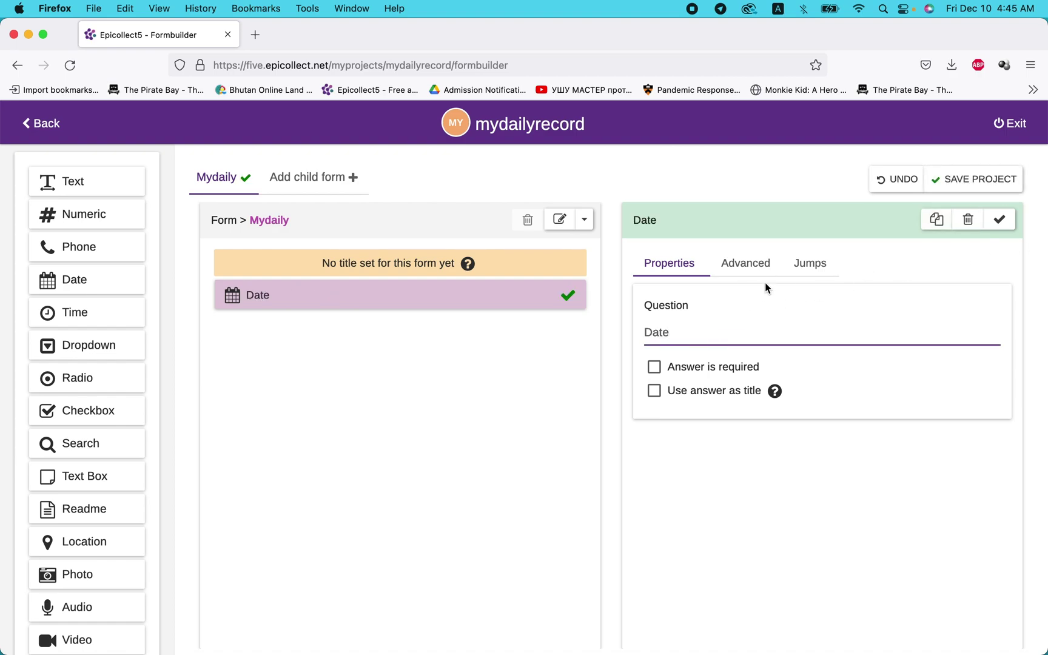
click(1000, 220)
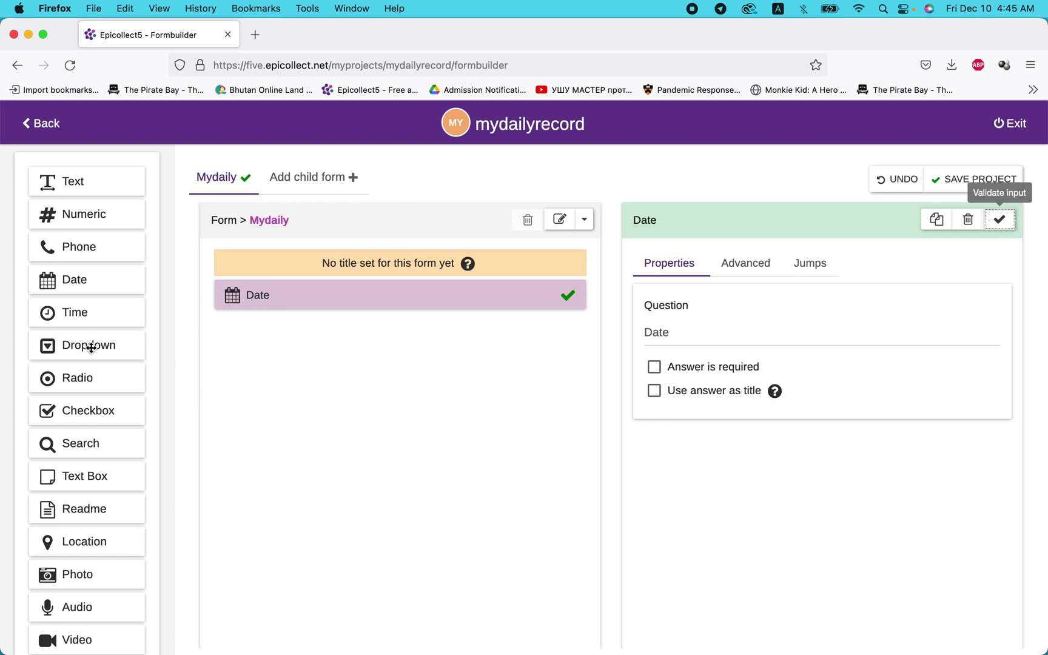
Add a dropdown 'Where are you today?' below Date, with an in-office first answer.
drag(79, 345, 332, 328)
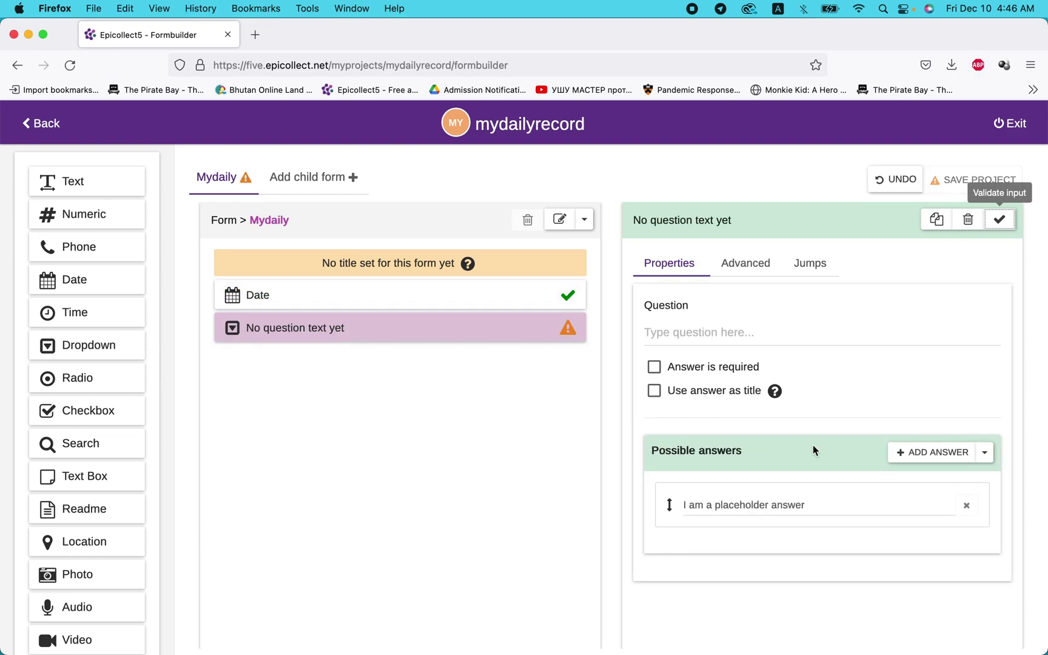
click(714, 331)
text(Where are you today?)
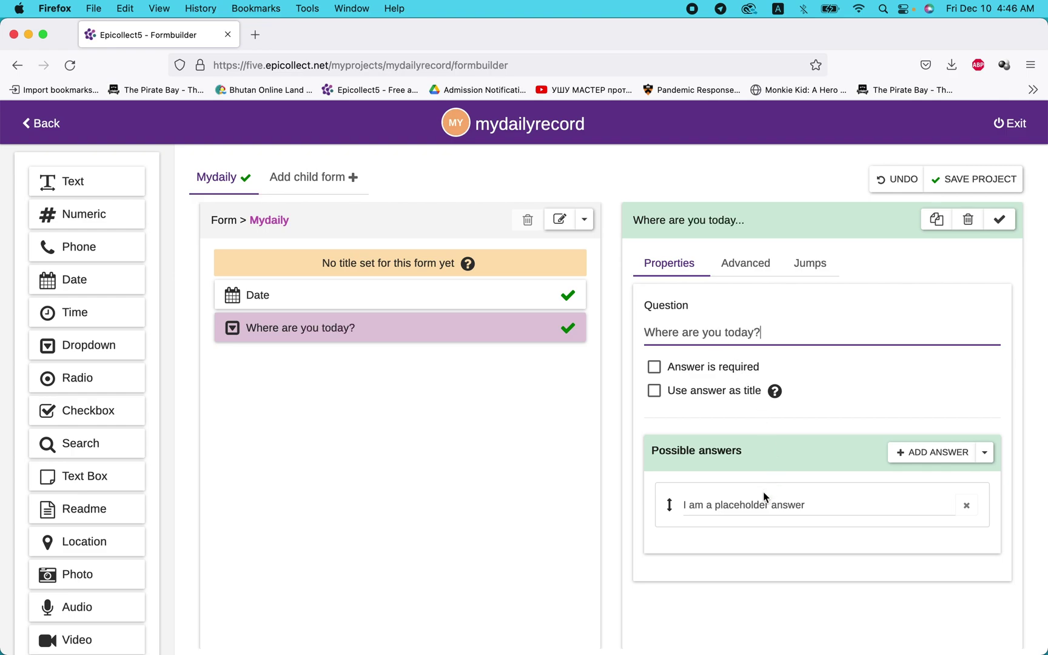
click(766, 497)
key(ctrl+a)
key(BackSpace)
text(In)
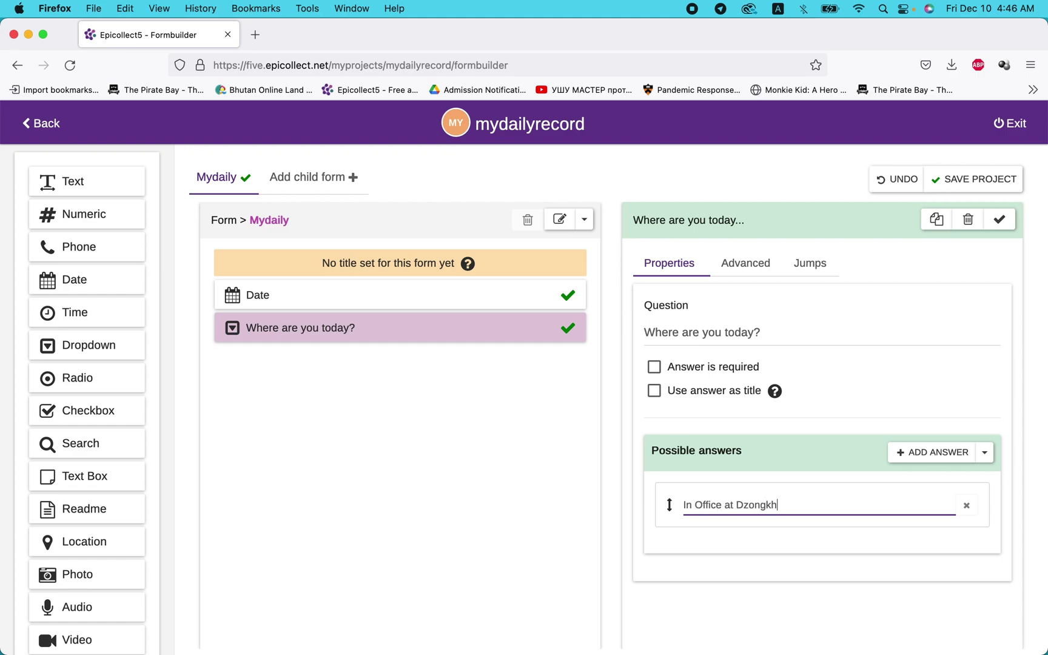
Add Meeting, Workshop/Training and Tour answers, ending with Tour Outside Dzongkhag.
click(935, 453)
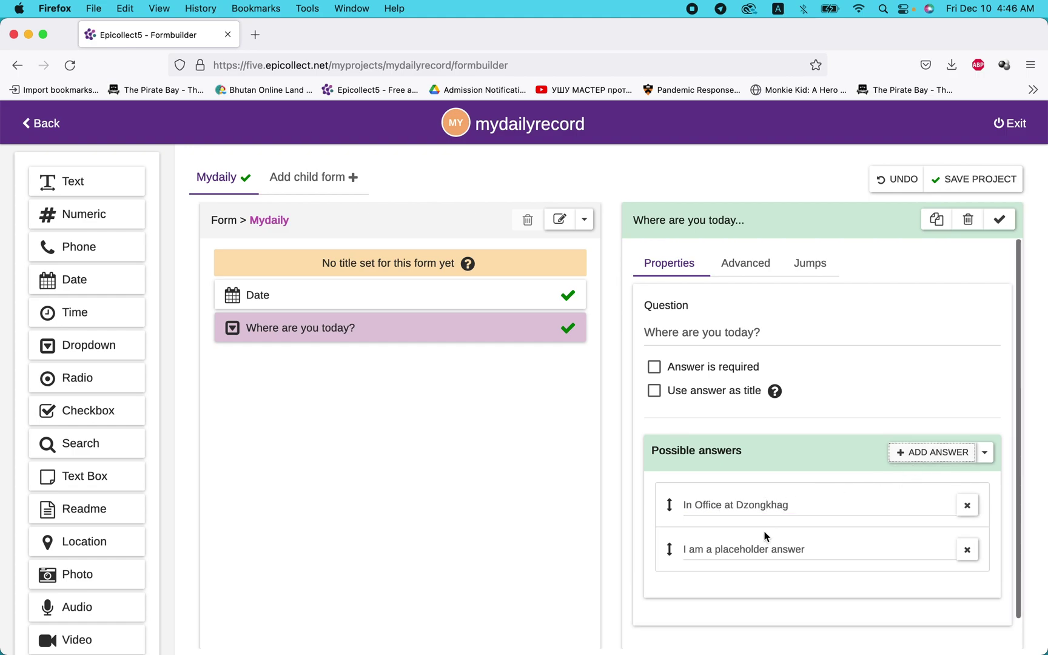
double_click(742, 548)
key(ctrl+a)
key(BackSpace)
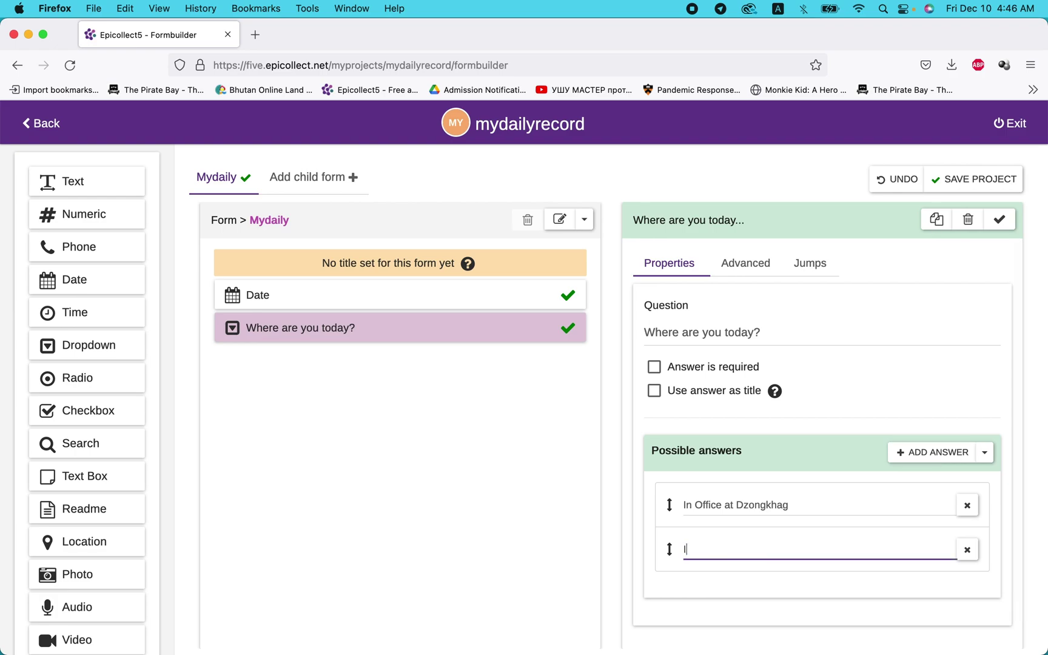
text(Meeting at Dzongkhag)
click(917, 455)
scroll(766, 575, down, 1)
double_click(749, 557)
key(ctrl+a)
text(W)
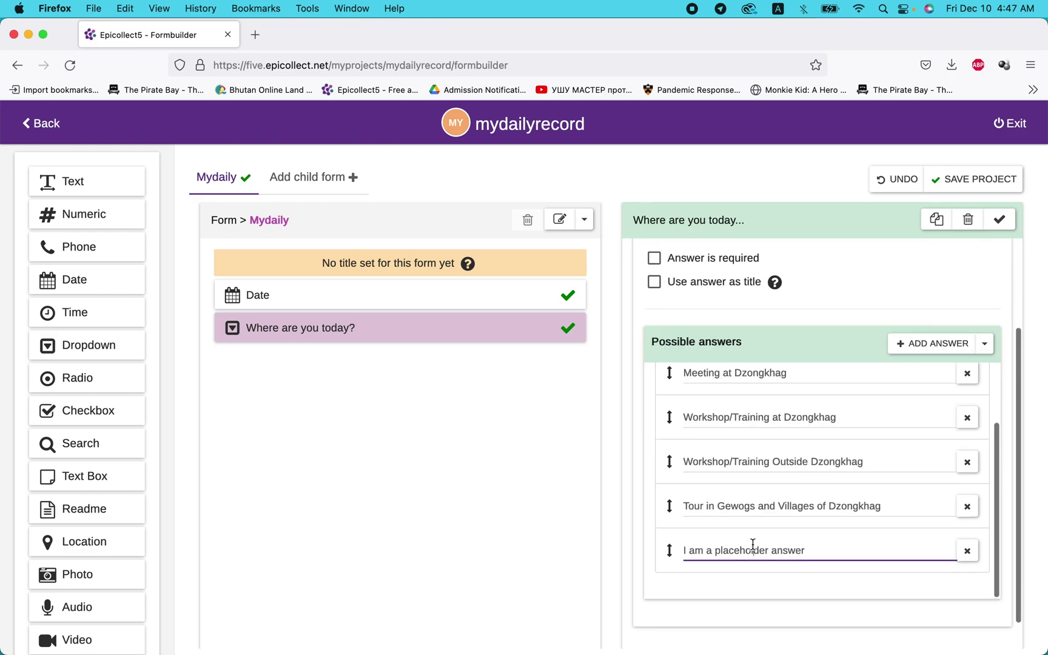
triple_click(753, 550)
text(Tour Outside Dzongkhag)
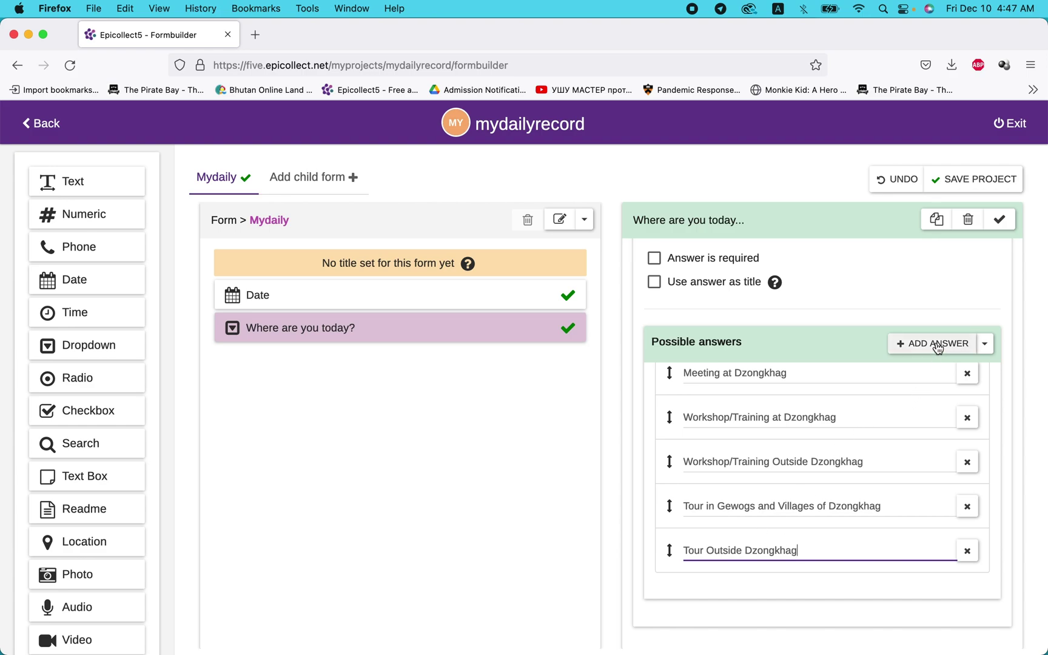
Add 'At Home on Leave' and 'Working from Home' answers to the dropdown.
scroll(771, 520, down, 1)
click(926, 322)
scroll(748, 543, down, 2)
click(733, 529)
text(At Home on Leave)
click(926, 322)
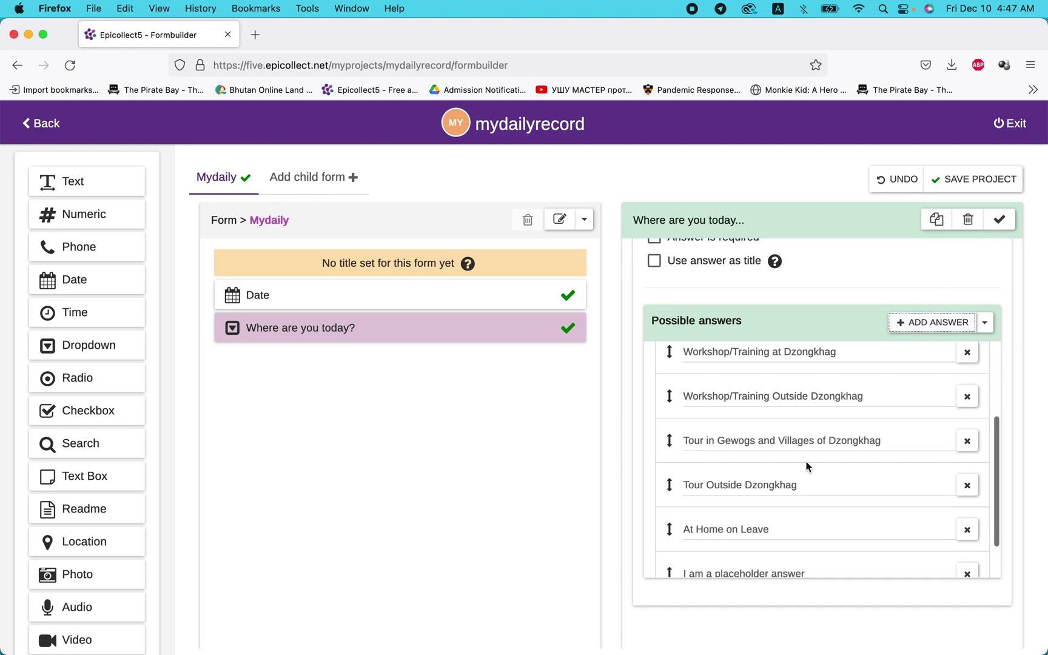
scroll(756, 496, down, 1)
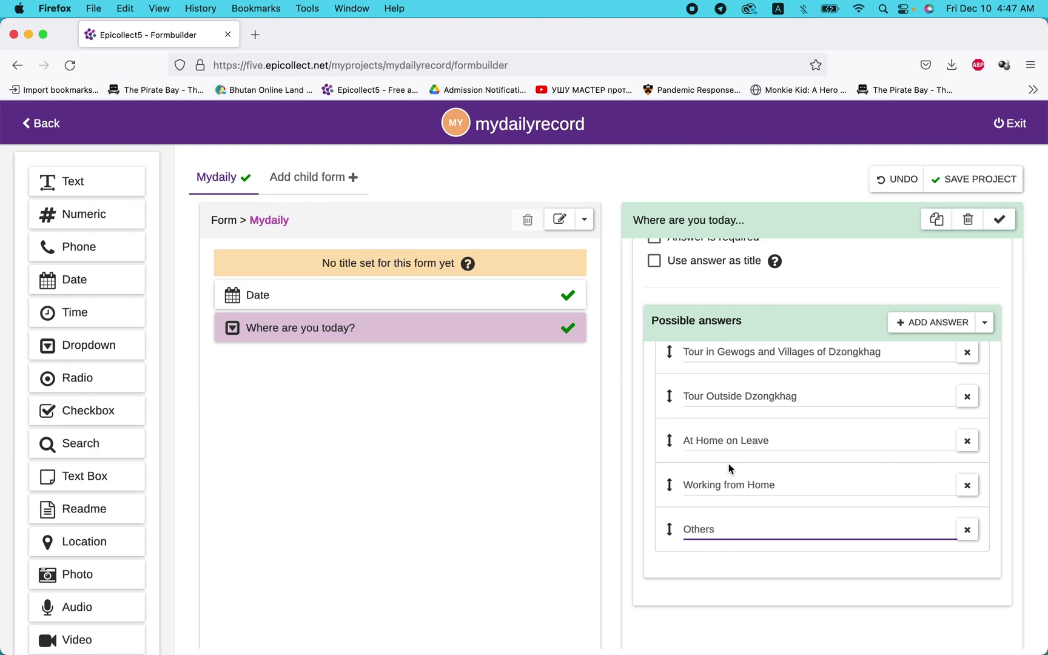
Move both Tour answers directly below Meeting and validate the question.
scroll(729, 464, up, 3)
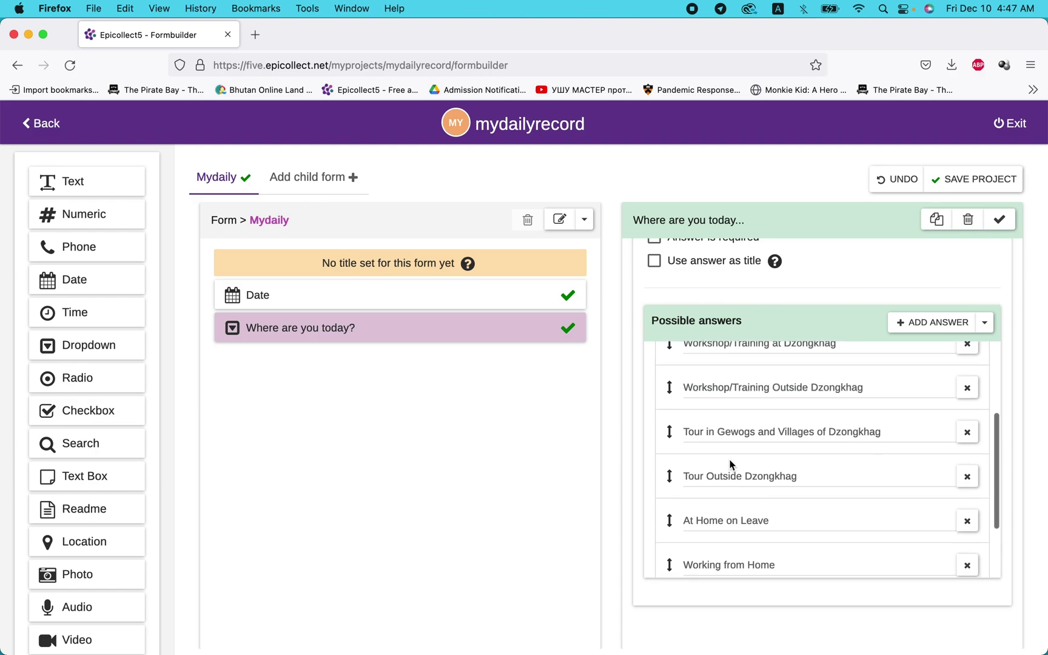
drag(670, 481, 682, 397)
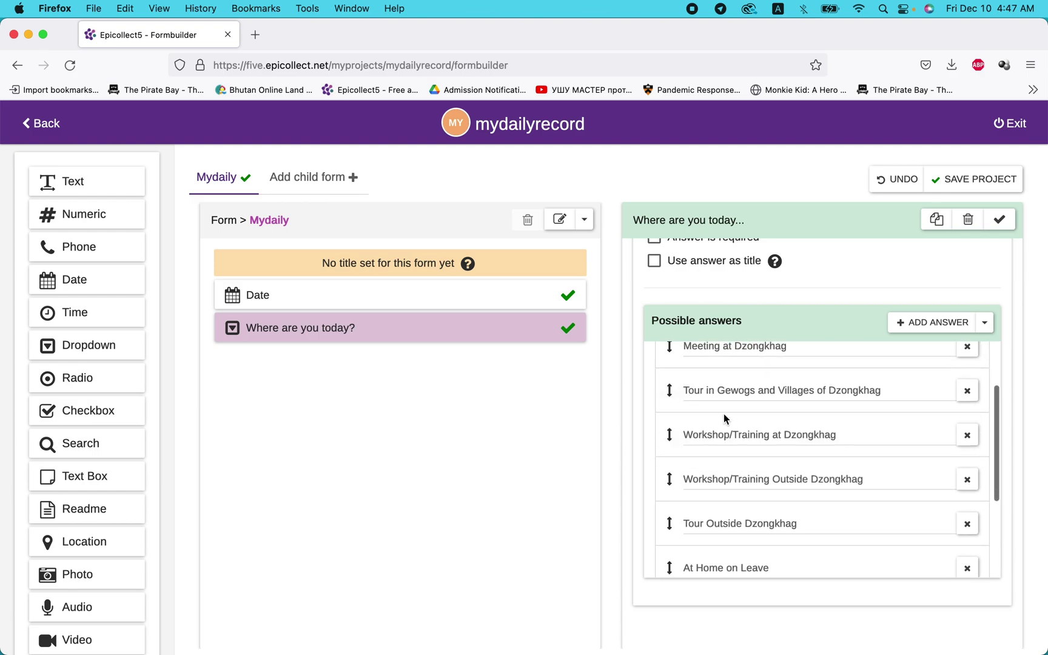
scroll(707, 435, up, 2)
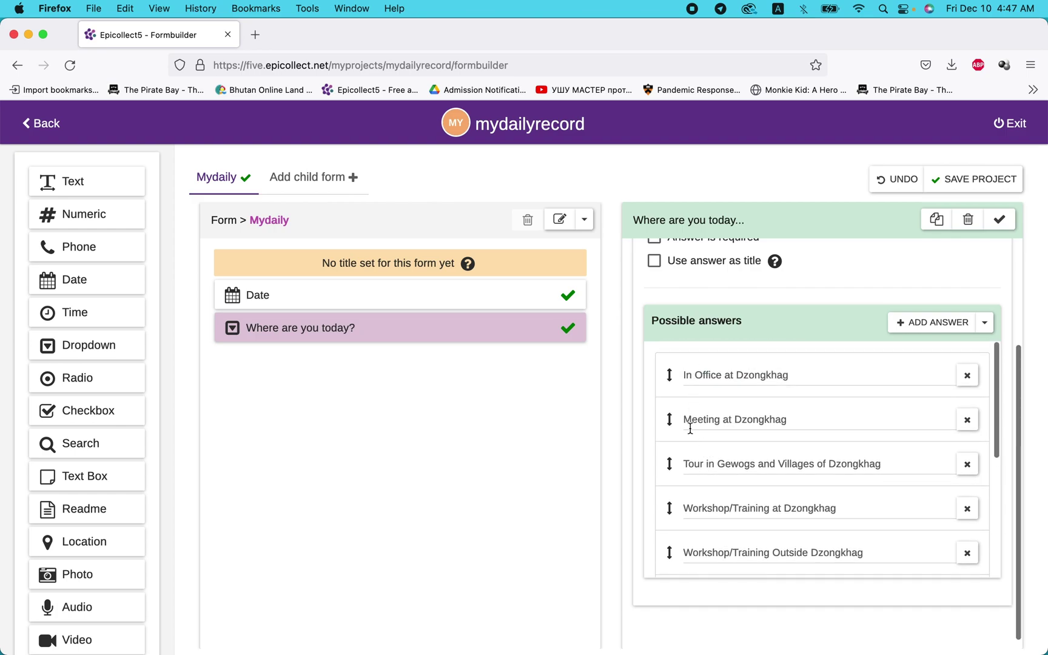
scroll(691, 428, down, 2)
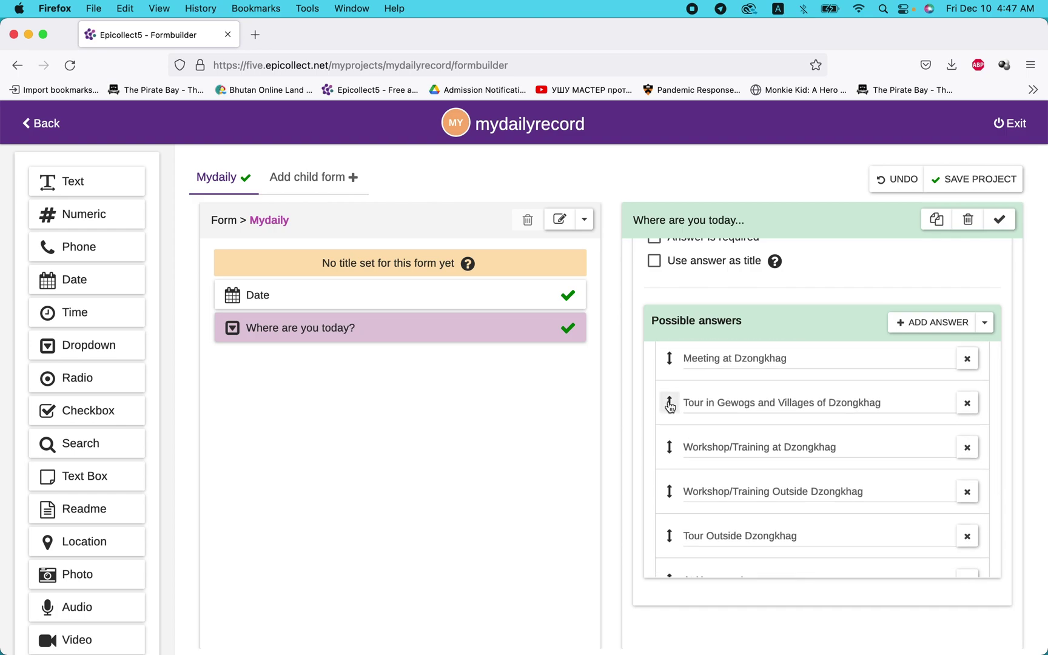
drag(669, 536, 672, 437)
scroll(781, 489, down, 3)
scroll(783, 488, up, 3)
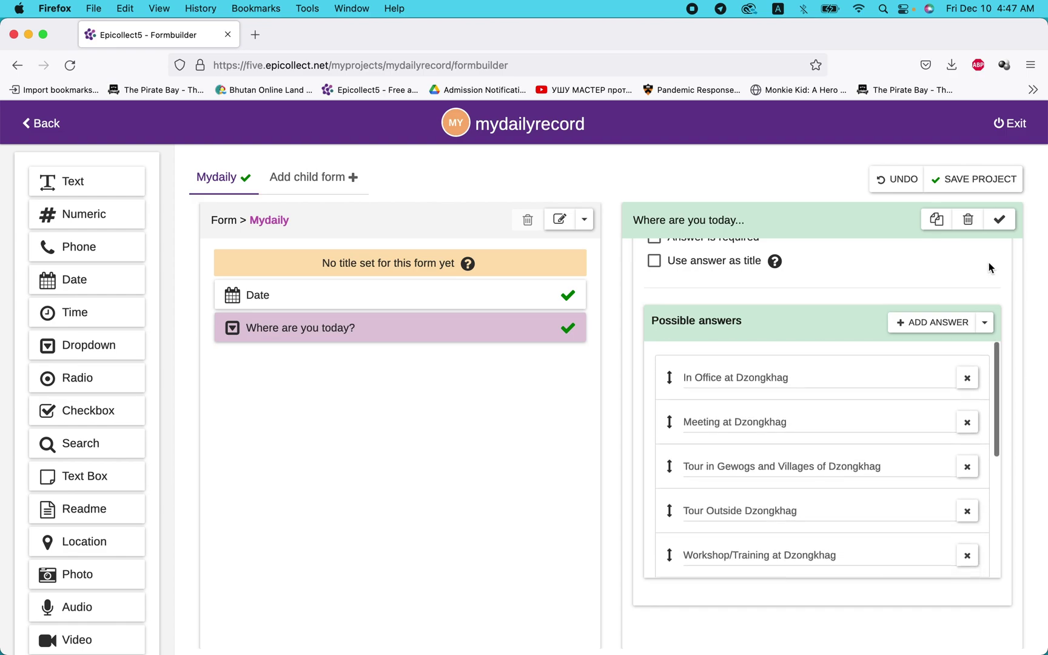
click(1000, 219)
Add a required text question 'Specific Place' below the dropdown.
drag(54, 181, 290, 360)
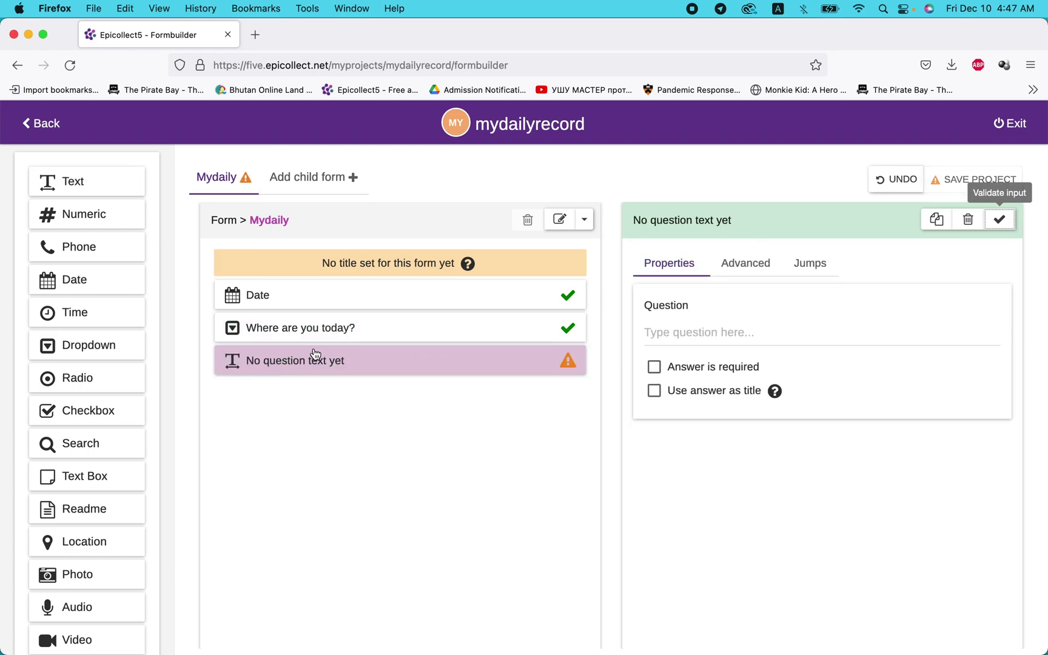
click(707, 327)
text(Spe)
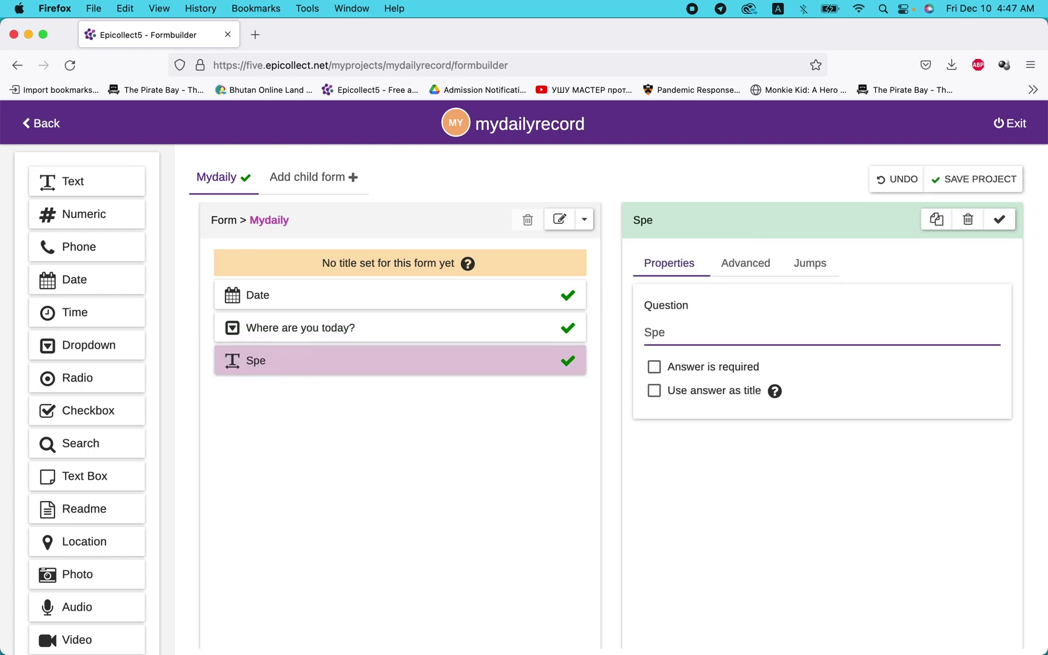
text(cific Place)
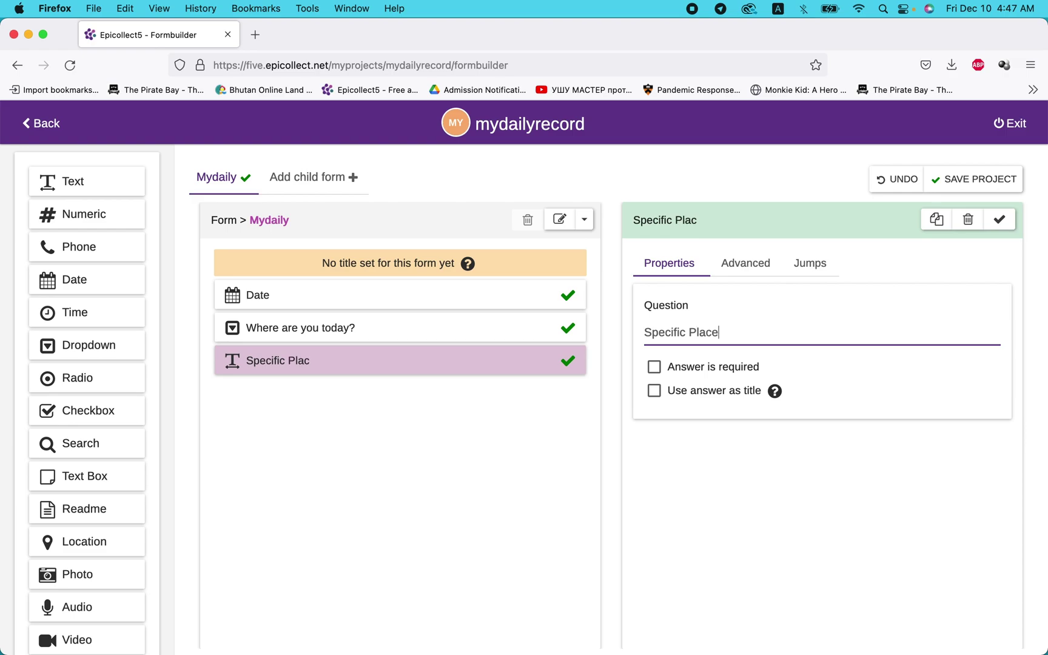
click(655, 368)
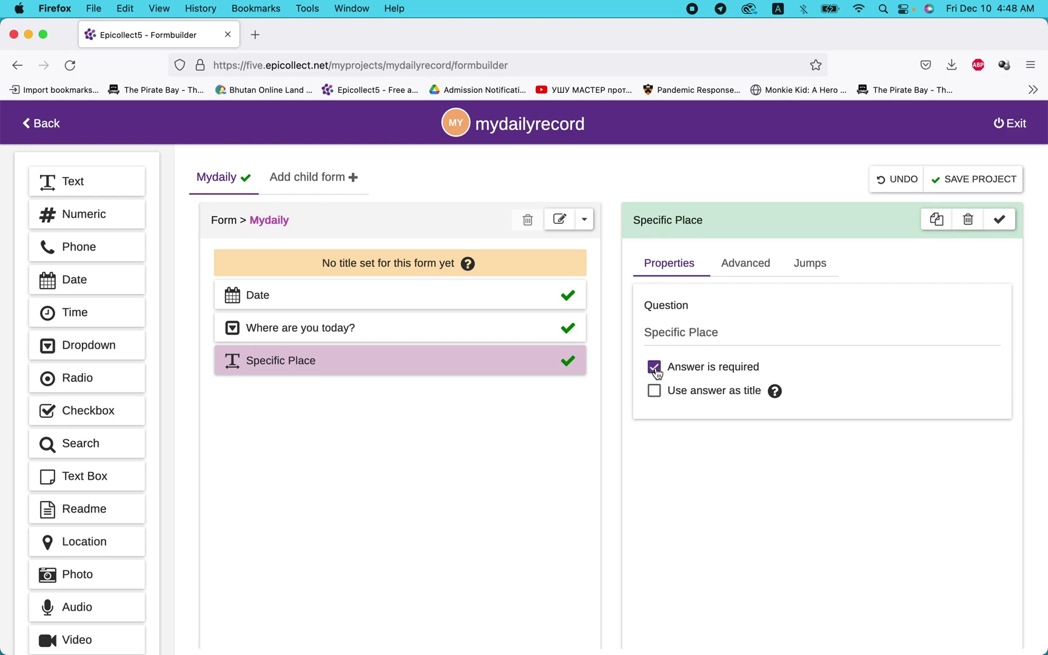
Make 'Where are you today?' a required question too.
click(411, 332)
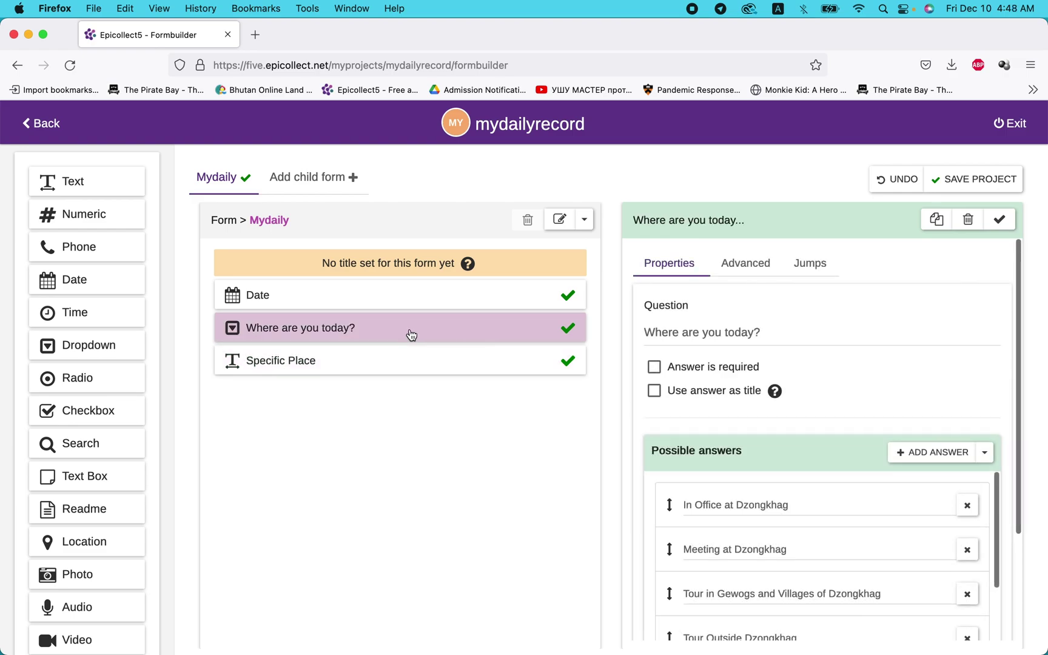
click(655, 367)
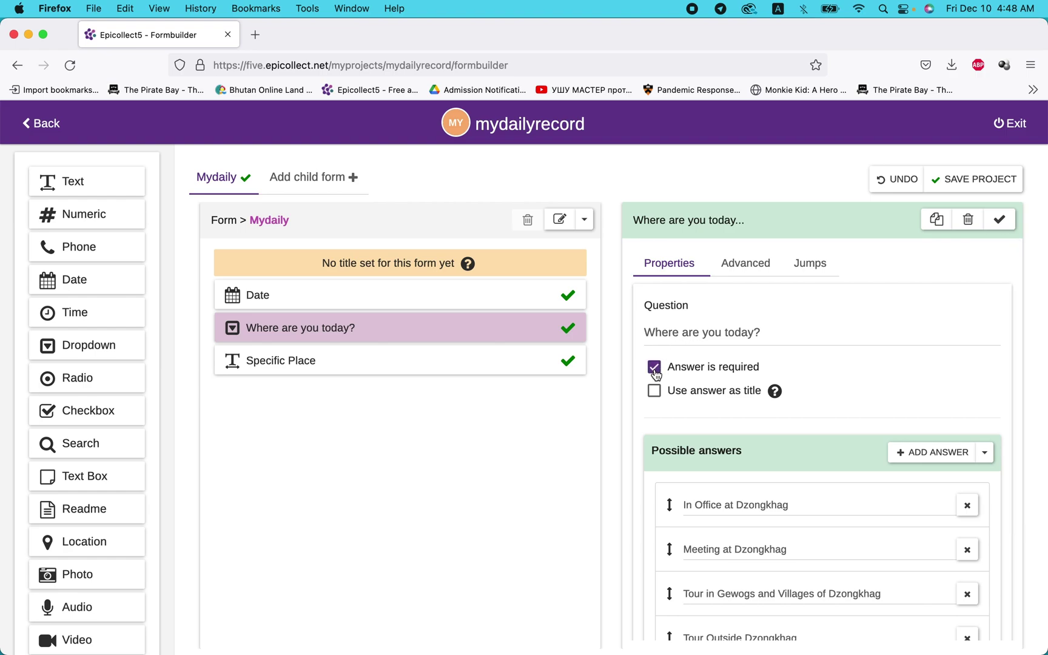
click(335, 377)
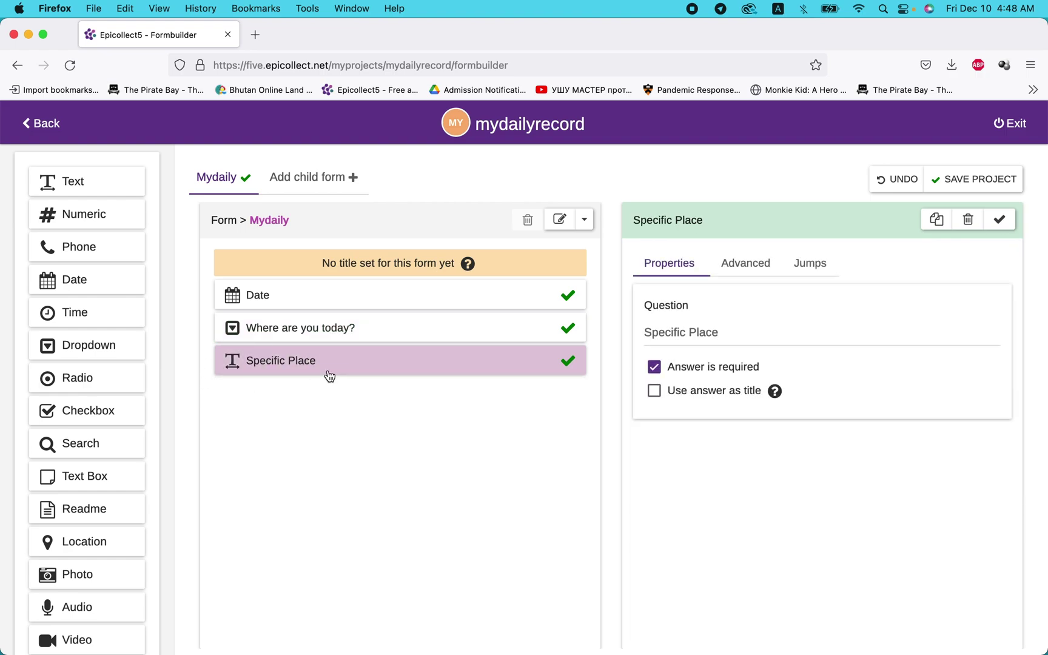
scroll(106, 475, down, 3)
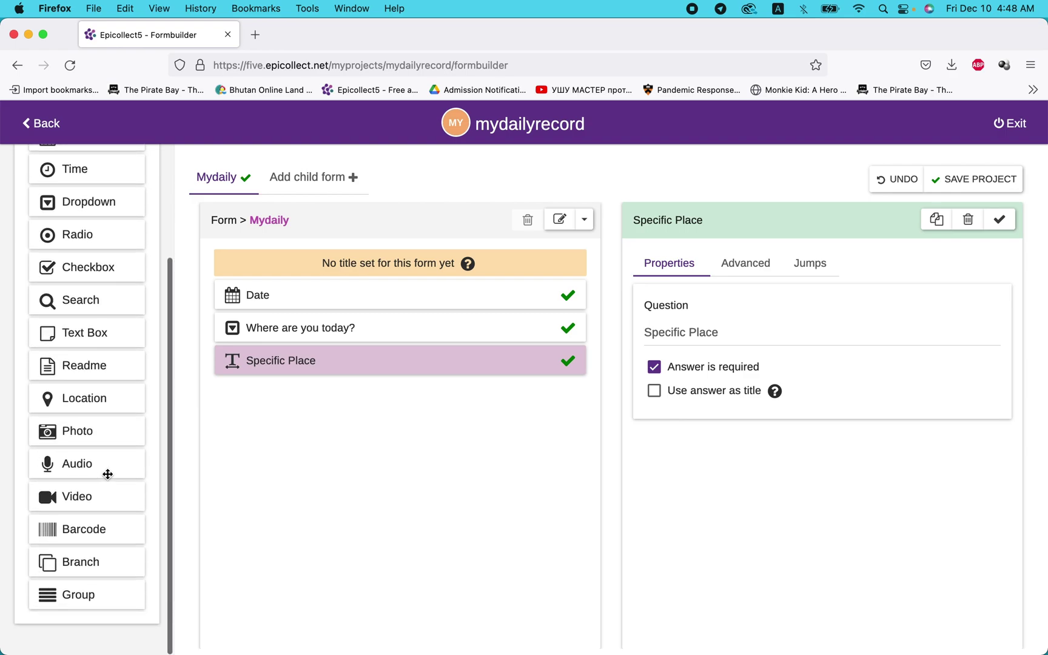
Add a location question 'Your Location' after Specific Place and validate it.
drag(51, 401, 237, 394)
click(692, 333)
text(Your Location)
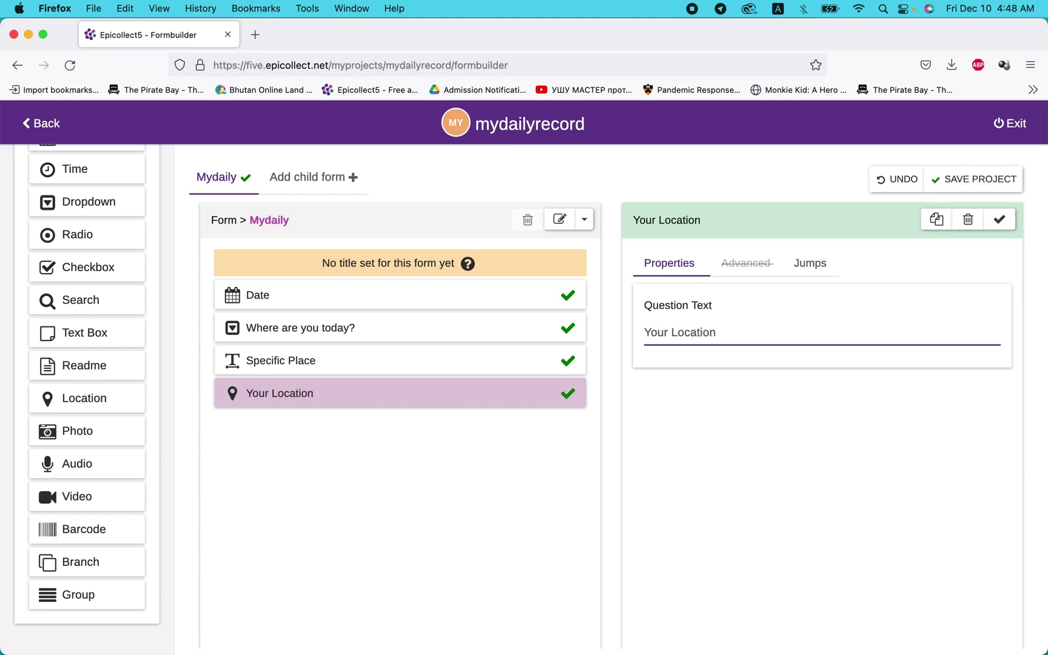
click(1000, 220)
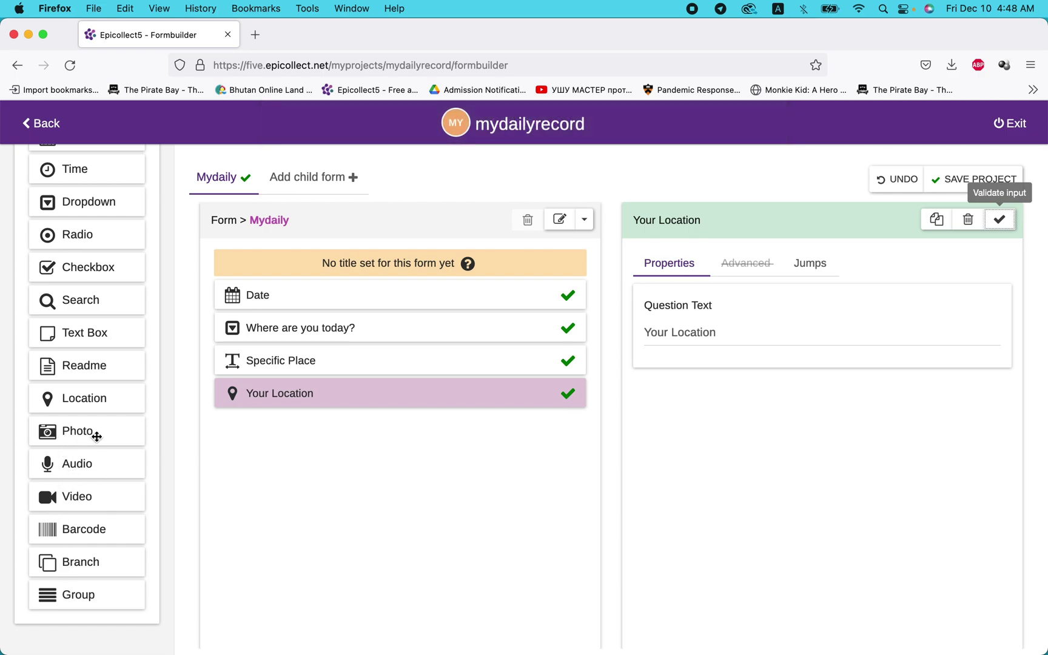
Add a photo question below it, beginning its wording with 'Photo of'.
drag(48, 432, 330, 412)
click(726, 336)
text(Photo of)
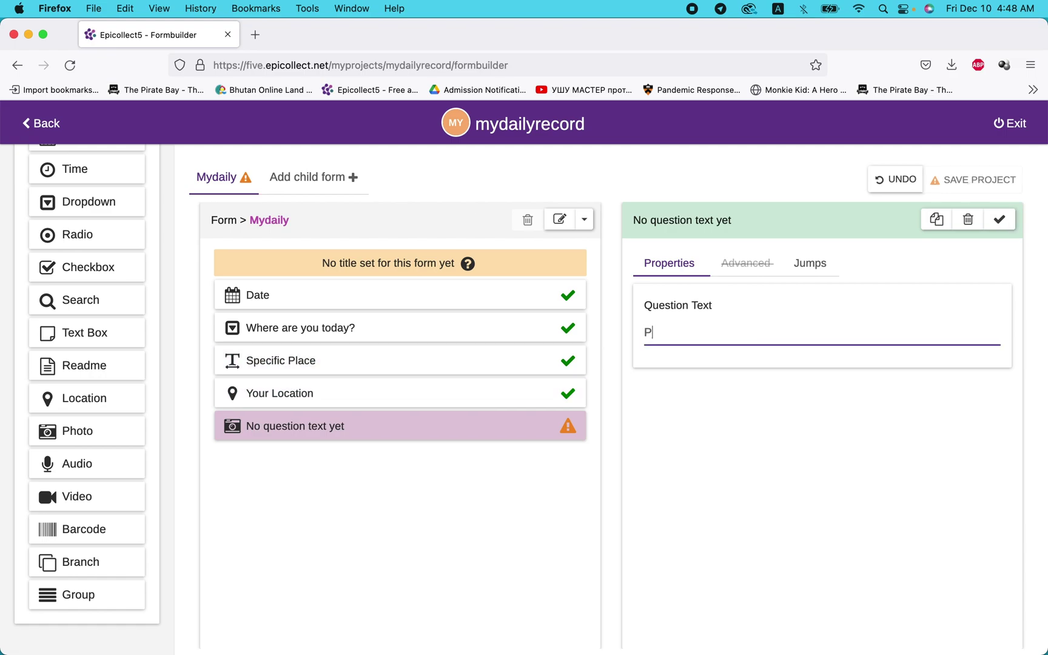